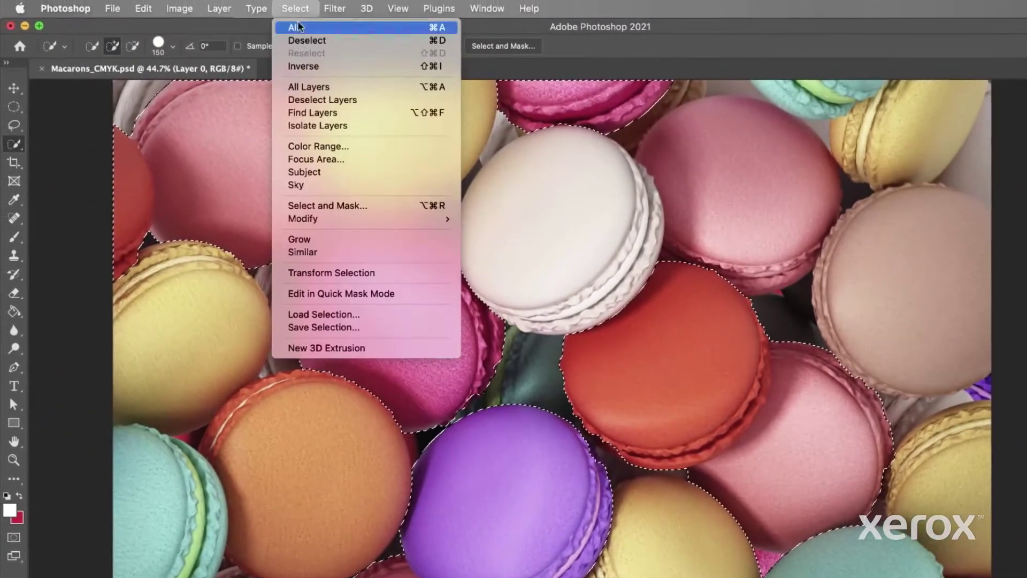
Delete the background around the chosen macarons and convert the image to Grayscale.
{"action": "left_click", "coordinate": [306, 64]}
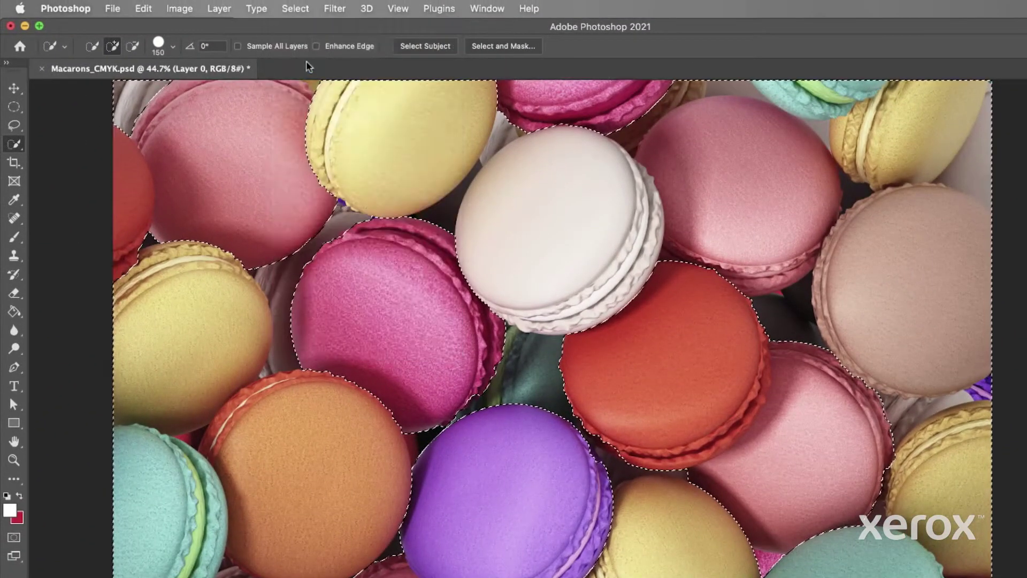
{"action": "key", "text": "Delete"}
{"action": "left_click", "coordinate": [179, 8]}
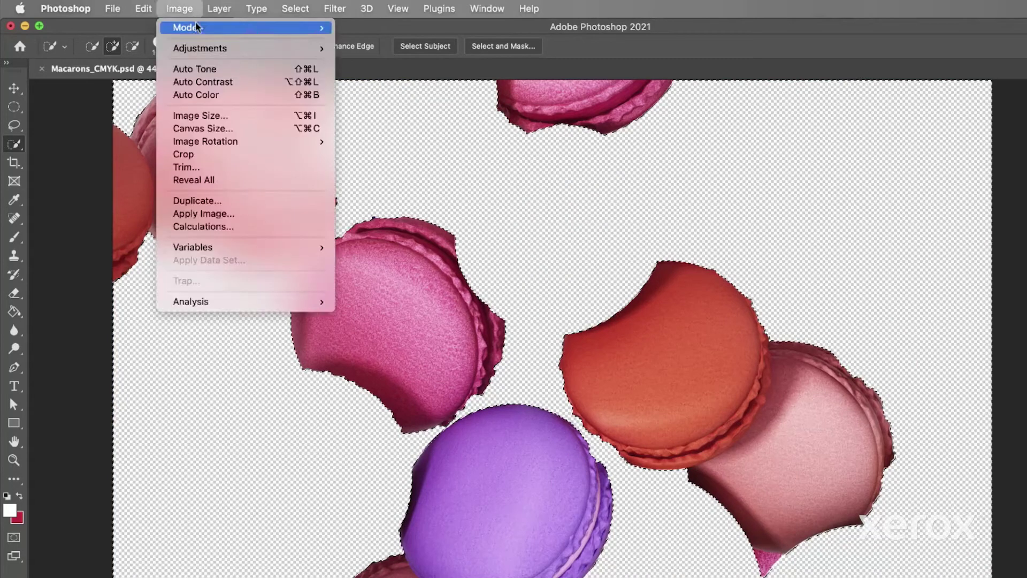
{"action": "mouse_move", "coordinate": [184, 27]}
{"action": "left_click", "coordinate": [373, 40]}
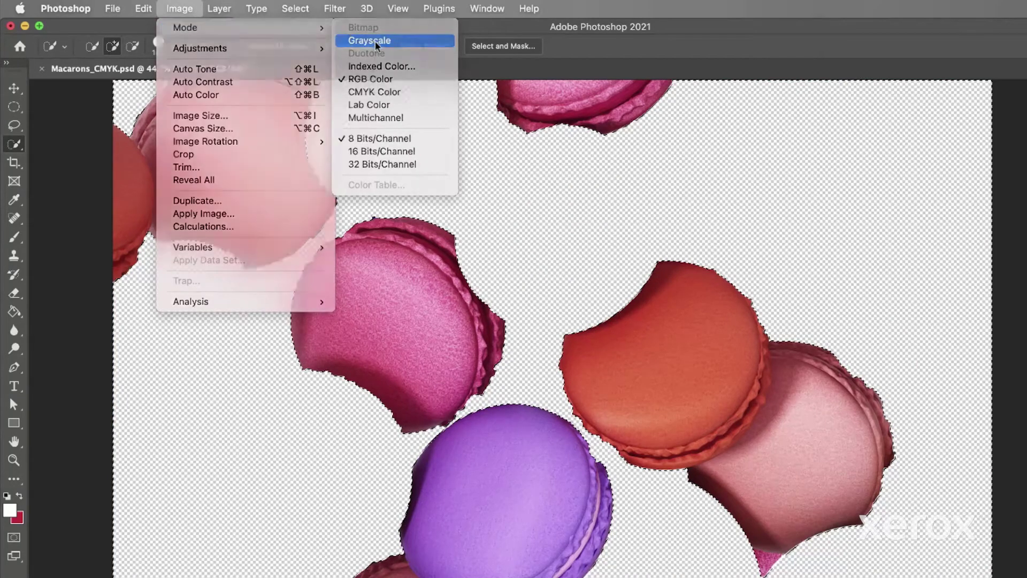
Make the image a Monotone inked with PANTONE Pink C, renamed FPink.
{"action": "left_click", "coordinate": [181, 8]}
{"action": "mouse_move", "coordinate": [187, 27]}
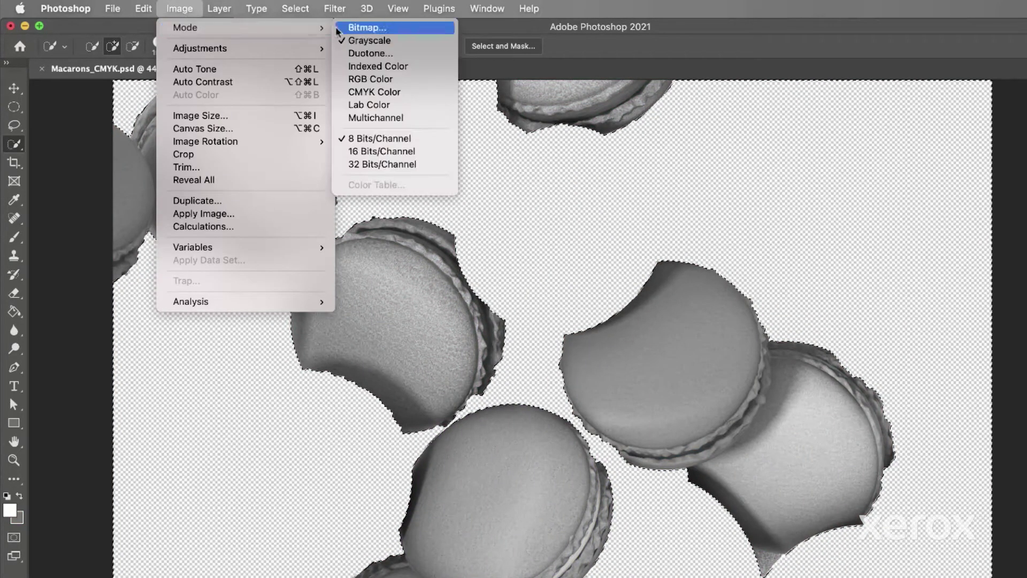
{"action": "left_click", "coordinate": [376, 54]}
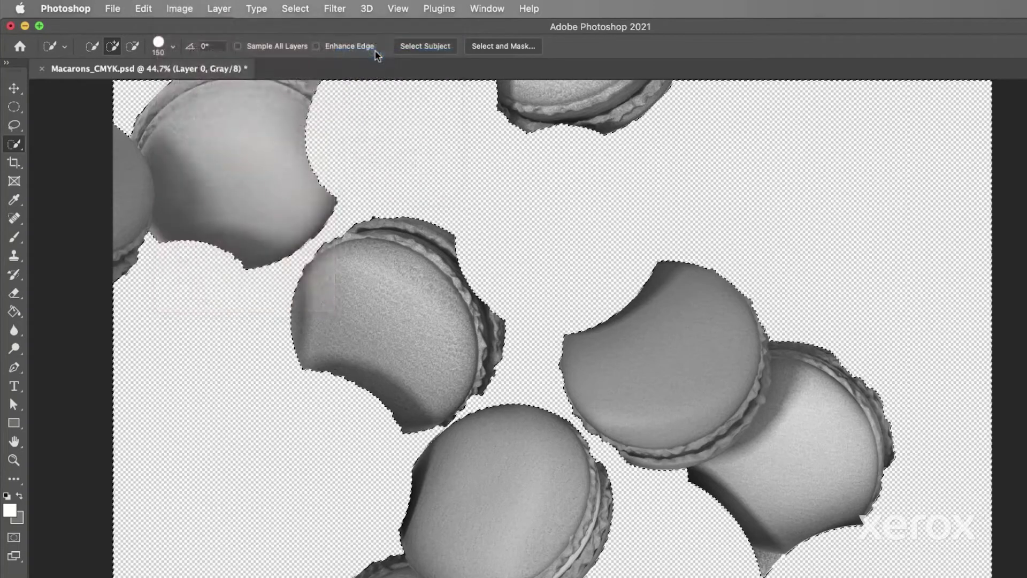
{"action": "left_click", "coordinate": [215, 178]}
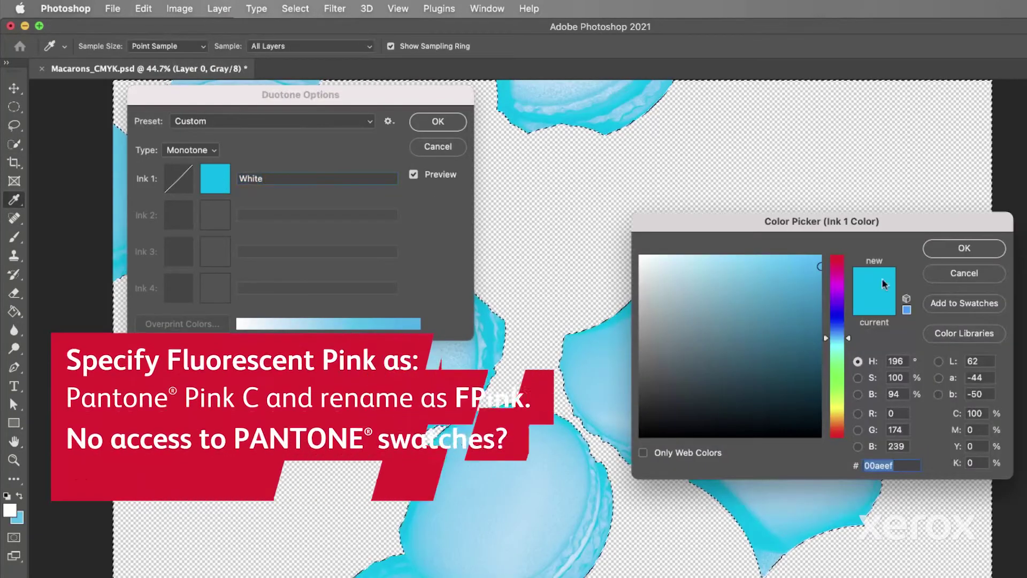
{"action": "left_click", "coordinate": [964, 333]}
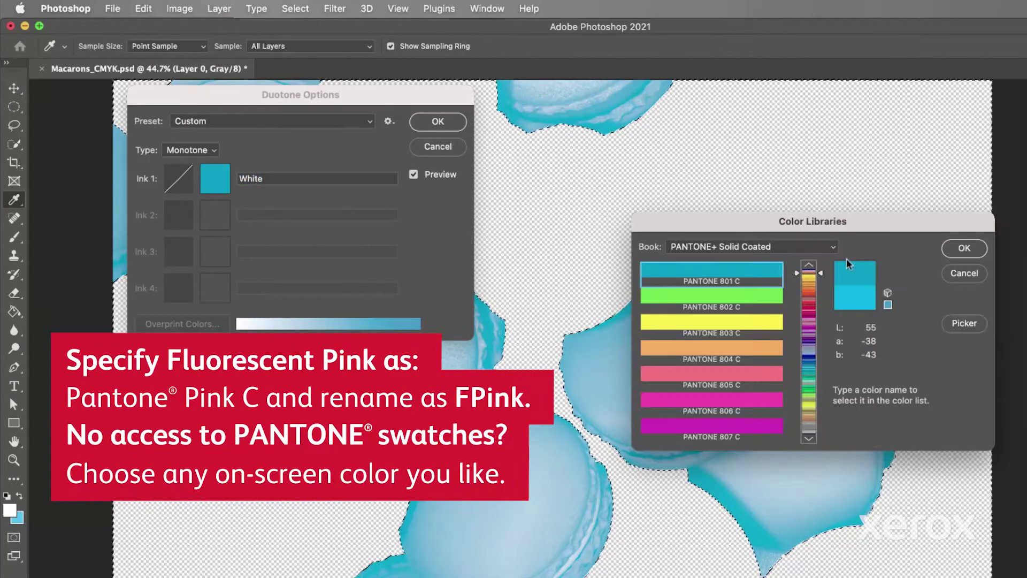
{"action": "type", "text": "pink c"}
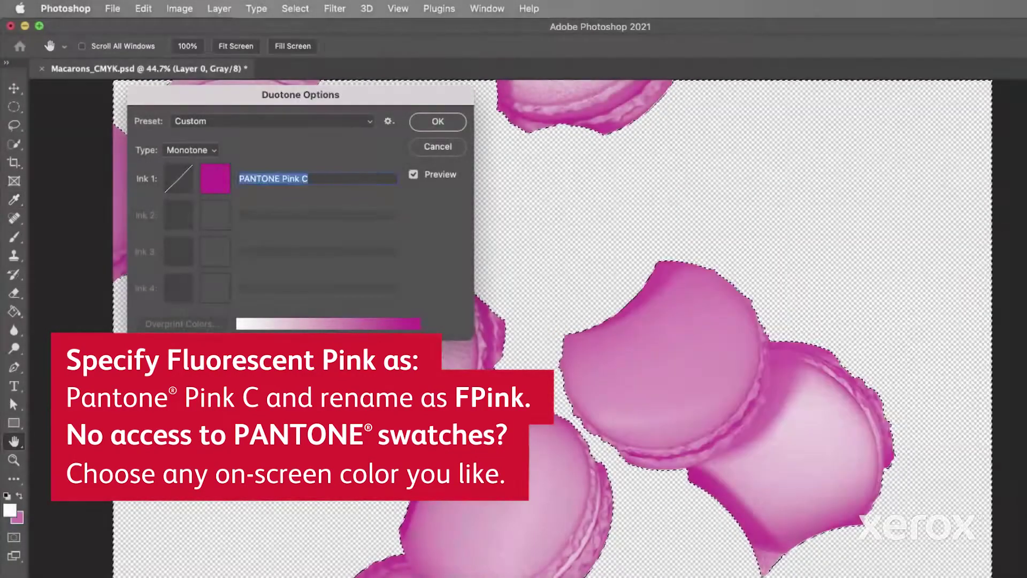
{"action": "type", "text": "FPink"}
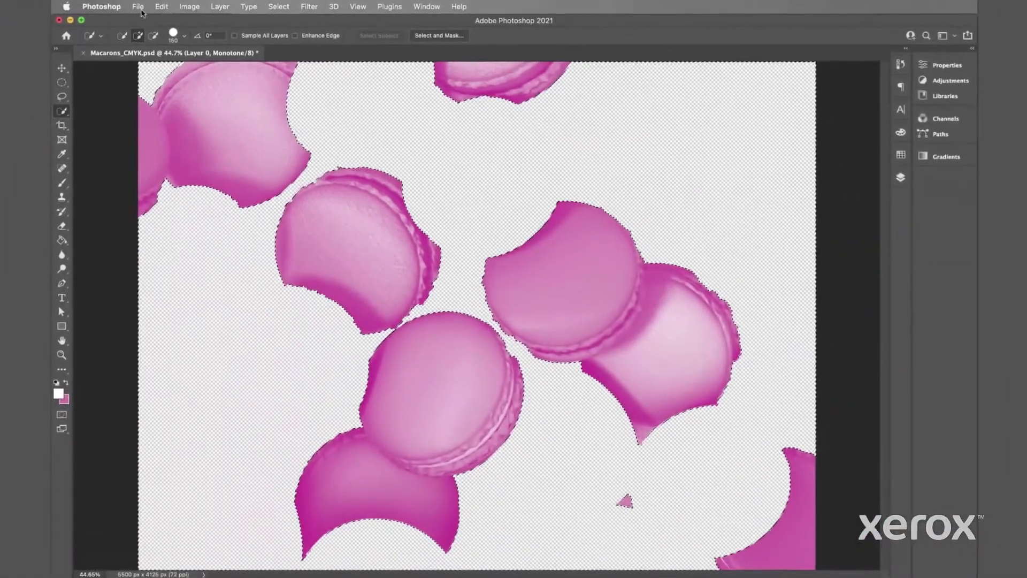
Save a copy as Macarons_FPink.psd, replacing CMYK with FPink in the name.
{"action": "left_click", "coordinate": [138, 6]}
{"action": "left_click", "coordinate": [153, 126]}
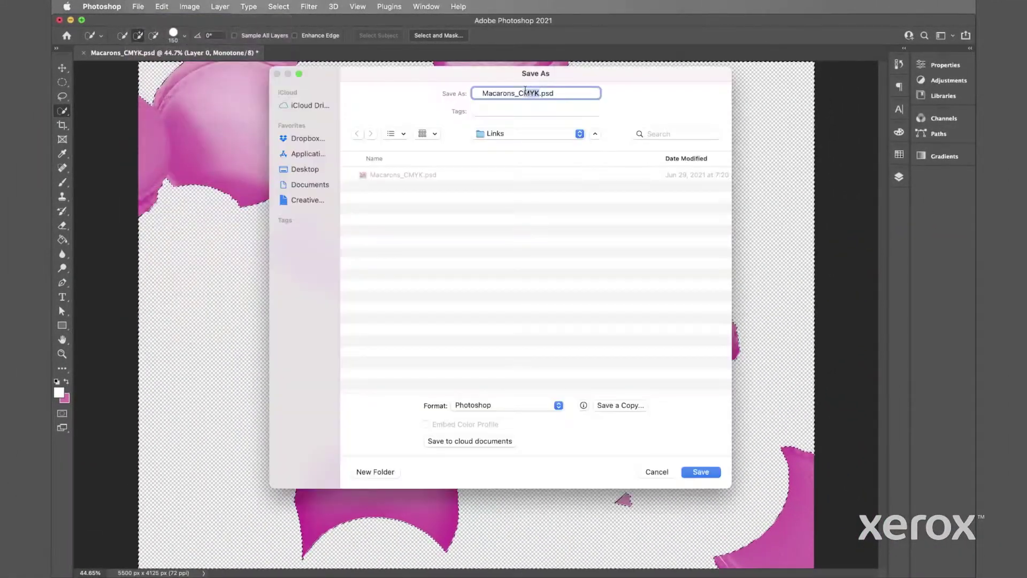
{"action": "left_click_drag", "start_coordinate": [539, 93], "coordinate": [520, 92]}
{"action": "type", "text": "FPink"}
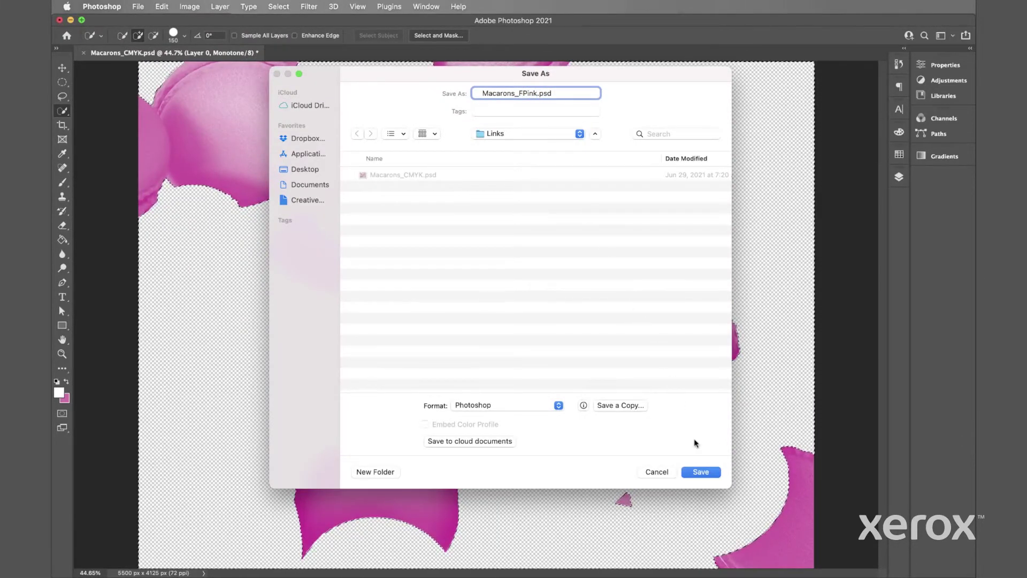
{"action": "left_click", "coordinate": [705, 473]}
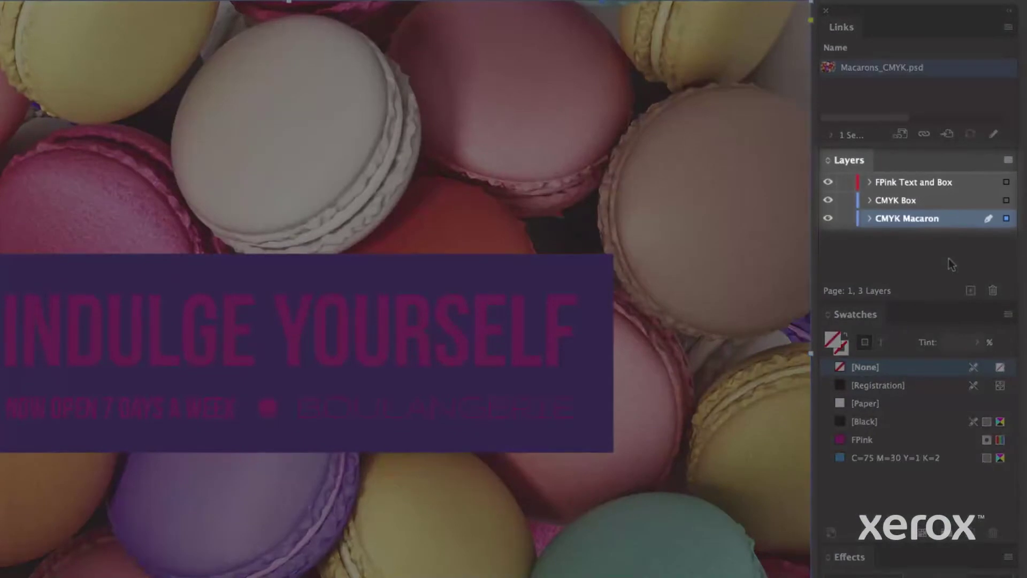
Duplicate the CMYK Macaron layer and name the copy FPink Macaron.
{"action": "right_click", "coordinate": [957, 219]}
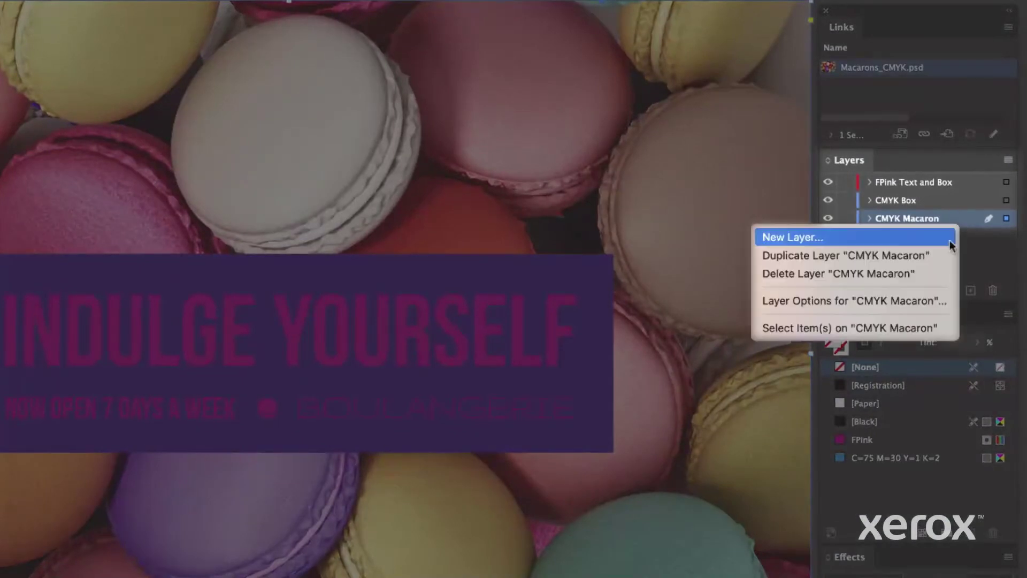
{"action": "left_click", "coordinate": [932, 256]}
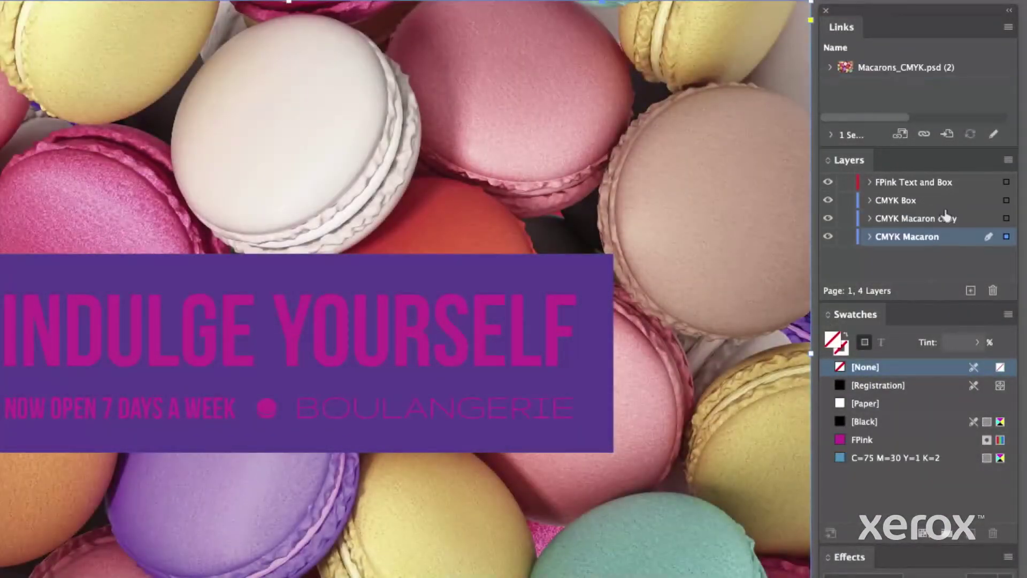
{"action": "double_click", "coordinate": [969, 219]}
{"action": "left_click", "coordinate": [298, 249]}
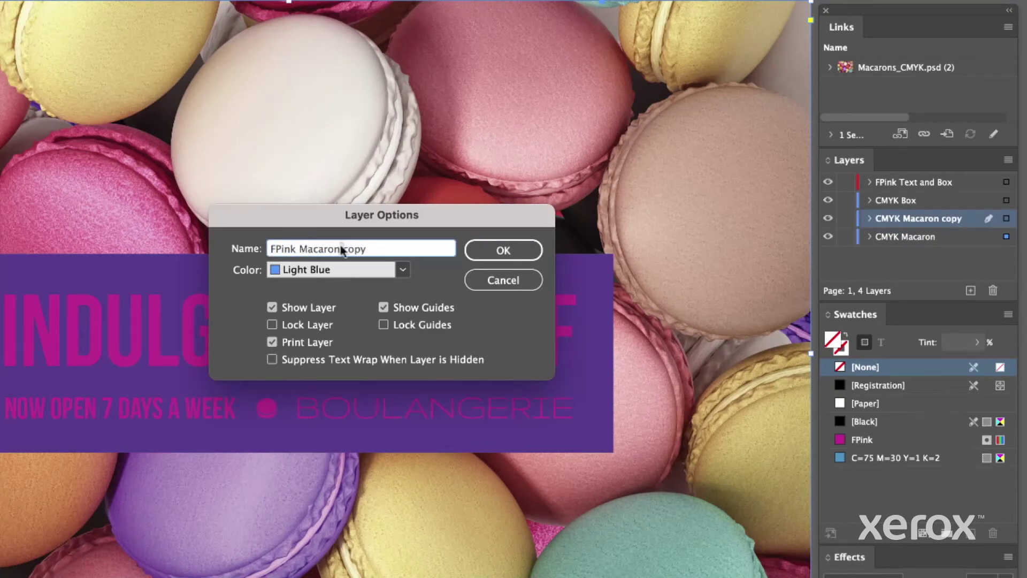
{"action": "key", "text": "BackSpace"}
{"action": "left_click", "coordinate": [503, 250]}
Relink the copied layer's macaron photo to Macarons_FPink.psd.
{"action": "left_click", "coordinate": [830, 67]}
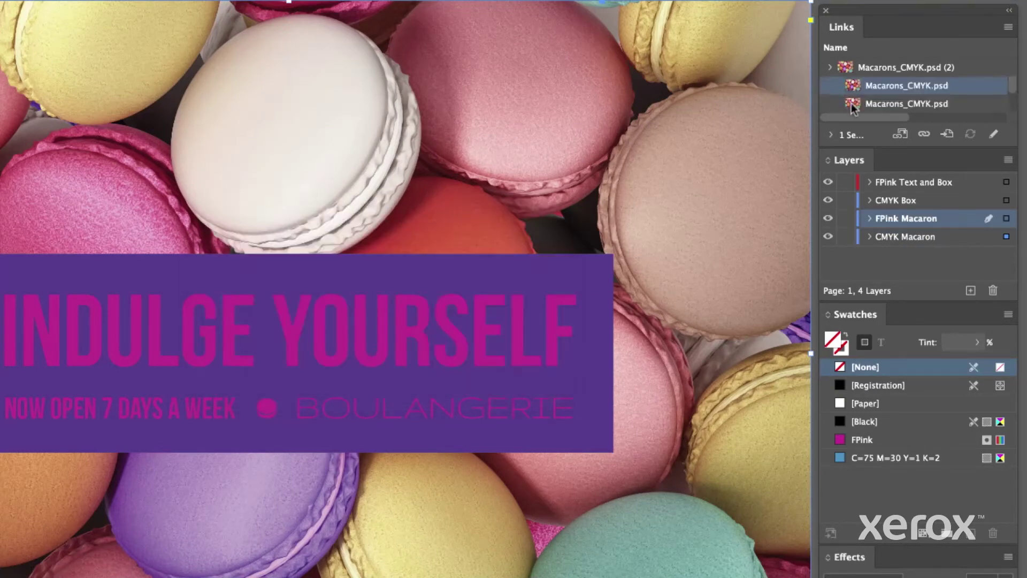
{"action": "left_click", "coordinate": [878, 104]}
{"action": "right_click", "coordinate": [878, 105]}
{"action": "left_click", "coordinate": [897, 118]}
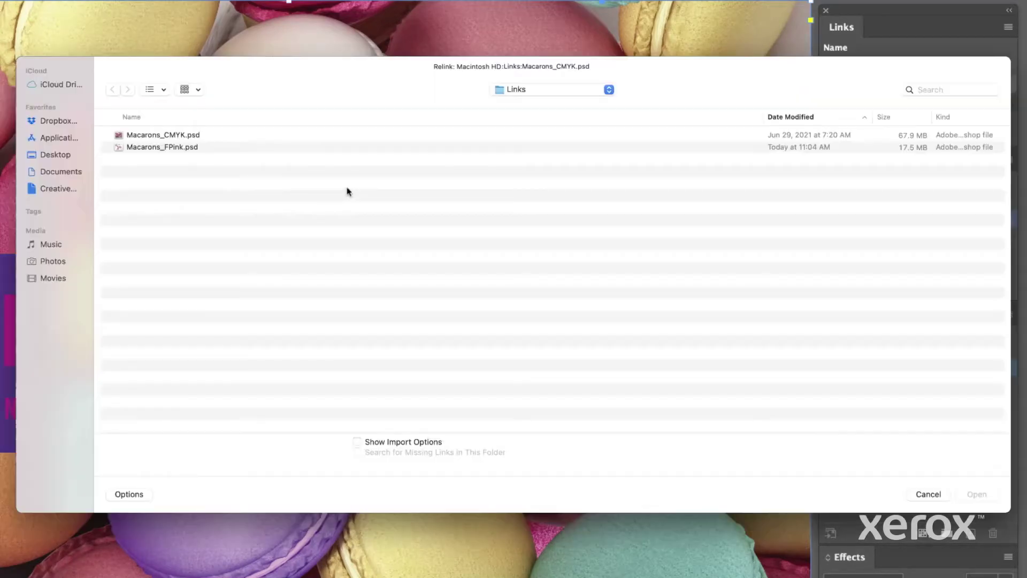
{"action": "left_click", "coordinate": [179, 147]}
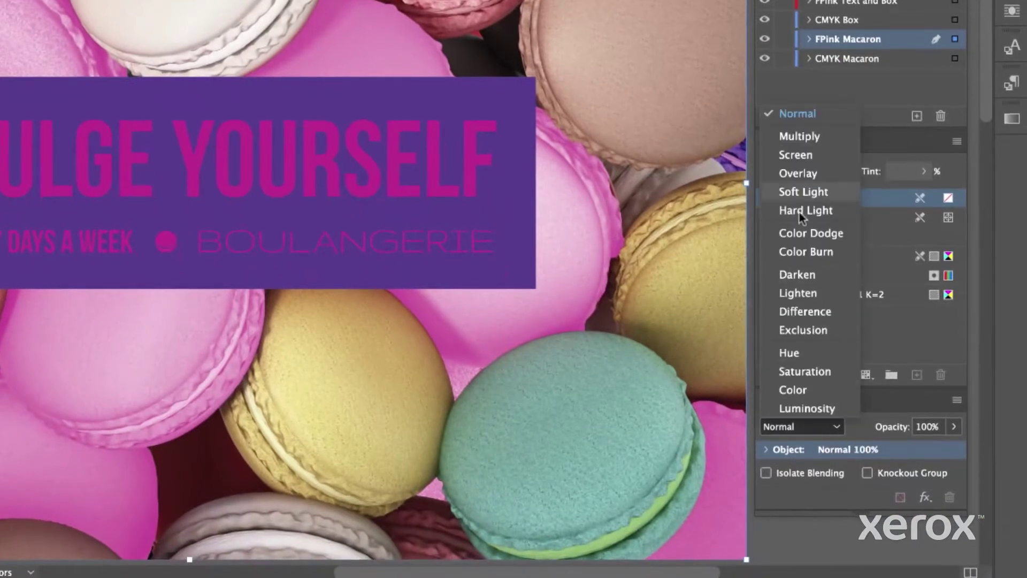
Set the FPink Macaron photo's blending mode to Multiply.
{"action": "left_click", "coordinate": [791, 135]}
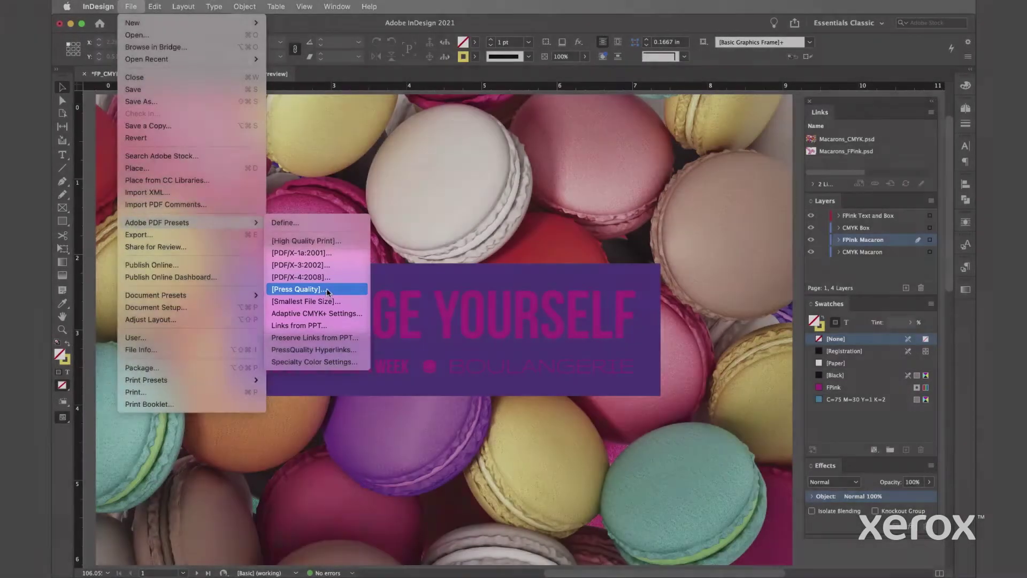
Export with the [Press Quality] PDF preset, renaming the file to include FPink.
{"action": "left_click", "coordinate": [299, 290]}
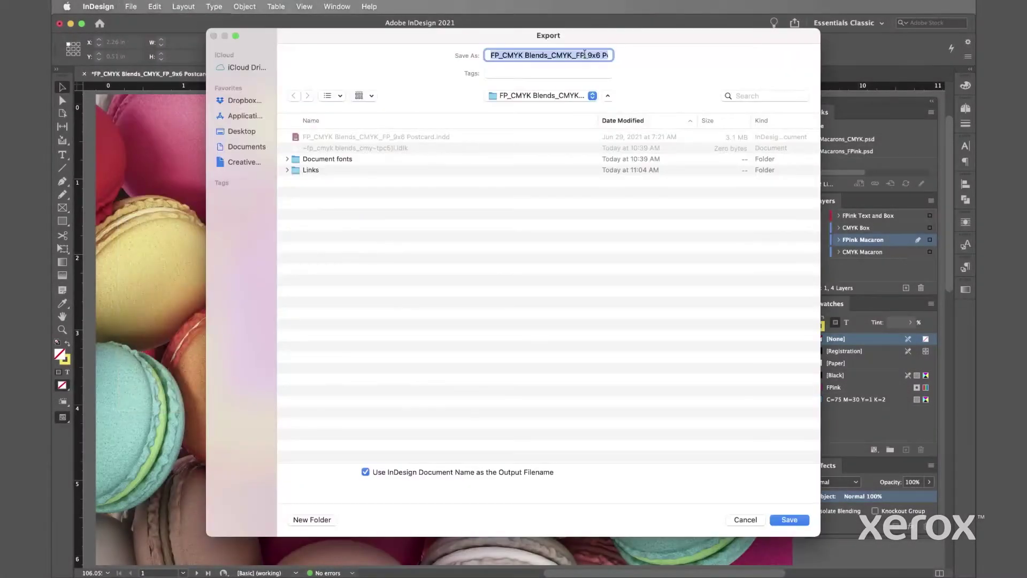
{"action": "left_click", "coordinate": [585, 55]}
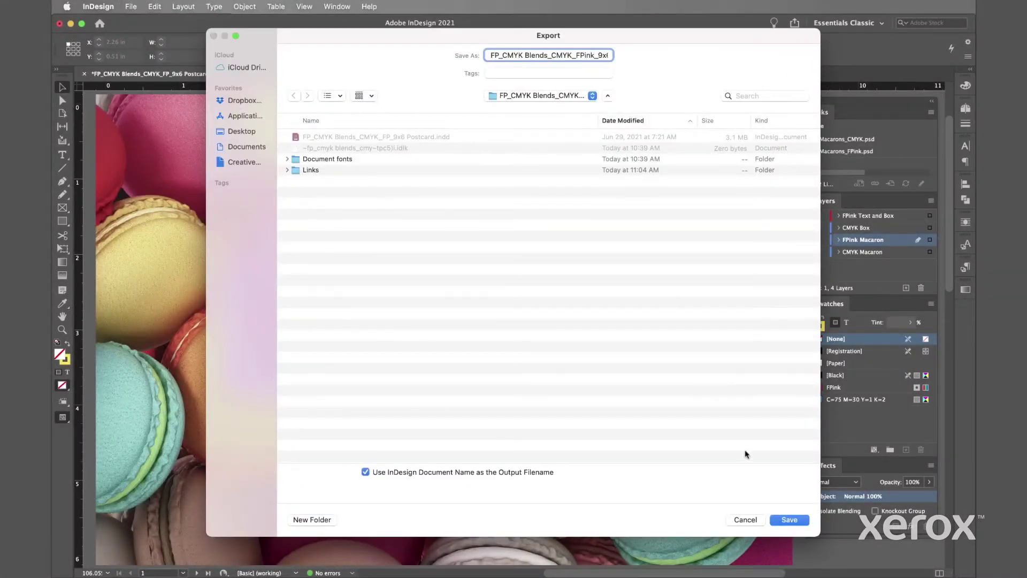
{"action": "left_click", "coordinate": [790, 519]}
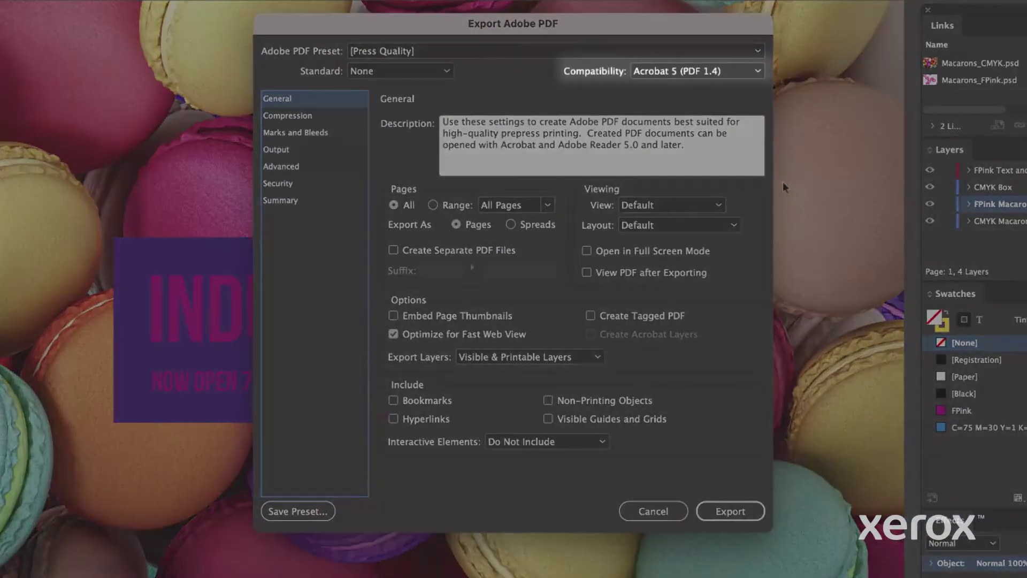
Set PDF compatibility to Acrobat 7 (PDF 1.6) and enable Create Acrobat Layers.
{"action": "left_click", "coordinate": [760, 71]}
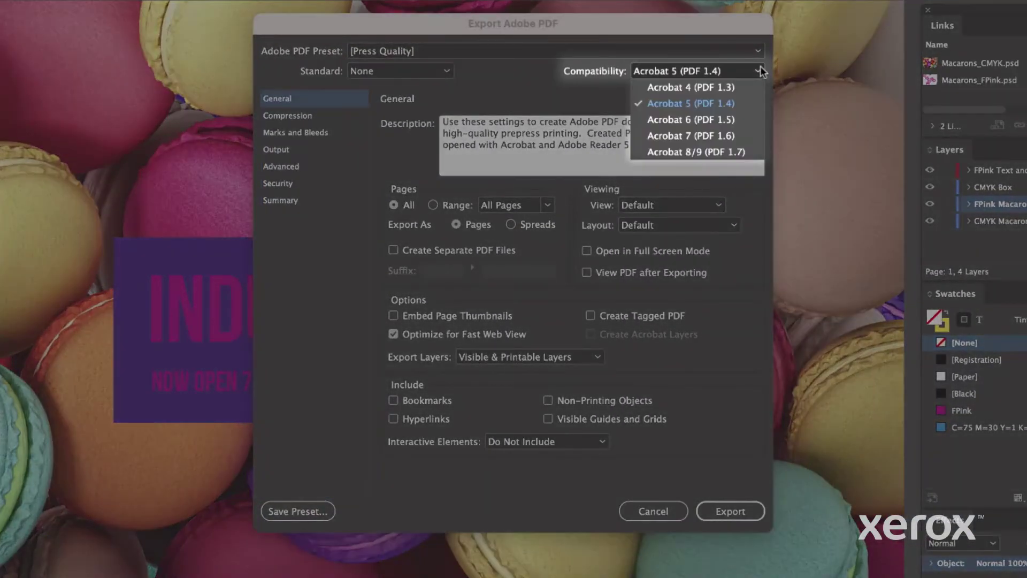
{"action": "left_click", "coordinate": [731, 136]}
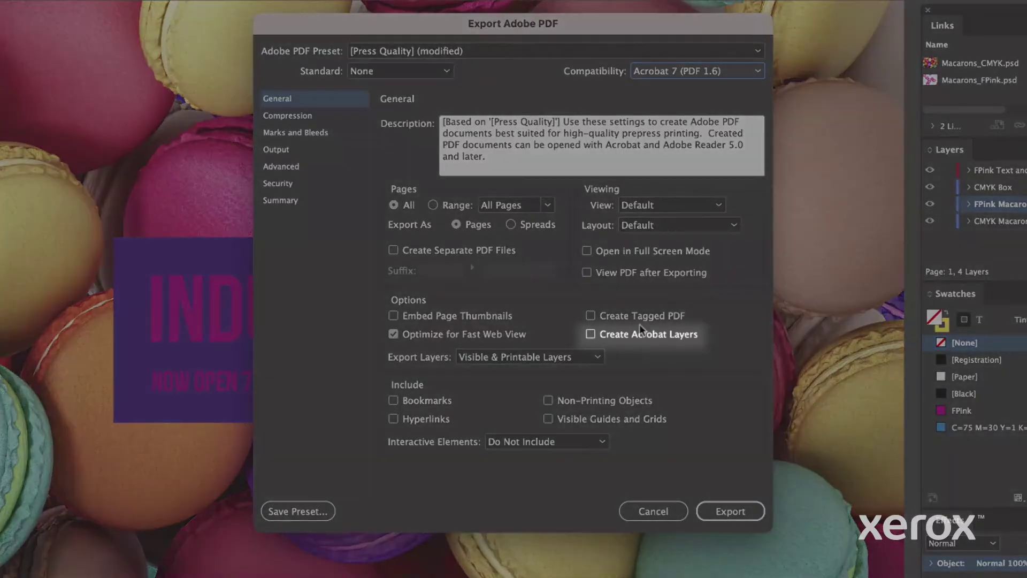
{"action": "left_click", "coordinate": [590, 335]}
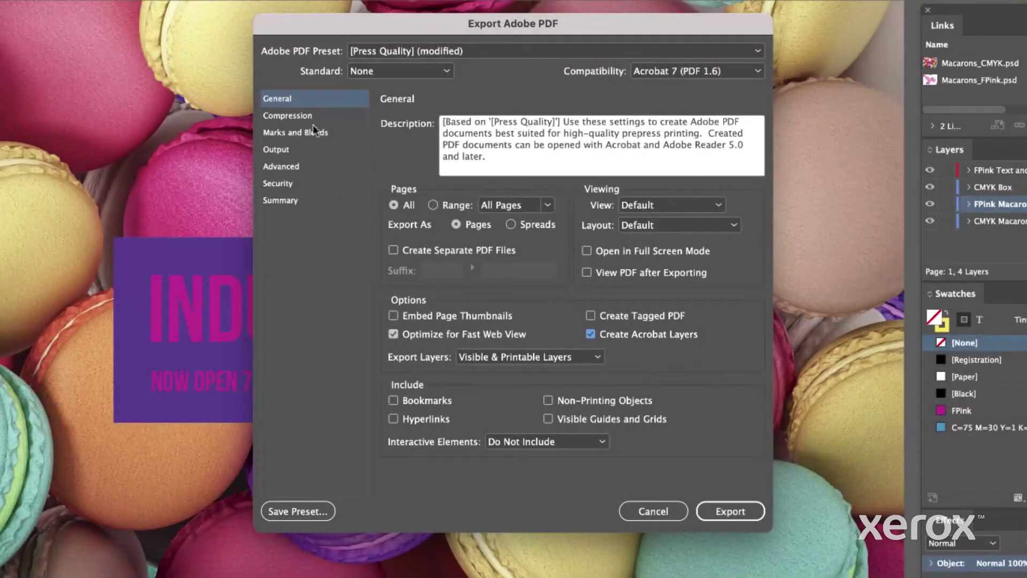
Set colour, grayscale and monochrome image compression to Do Not Downsample.
{"action": "left_click", "coordinate": [310, 114]}
{"action": "left_click", "coordinate": [565, 140]}
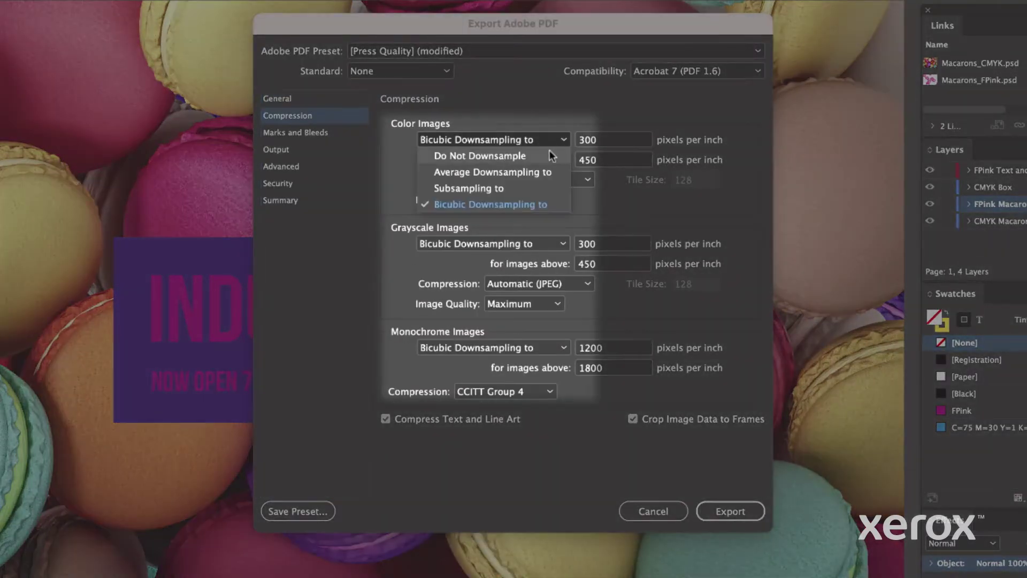
{"action": "left_click", "coordinate": [551, 156]}
{"action": "left_click", "coordinate": [563, 243]}
{"action": "left_click", "coordinate": [556, 260]}
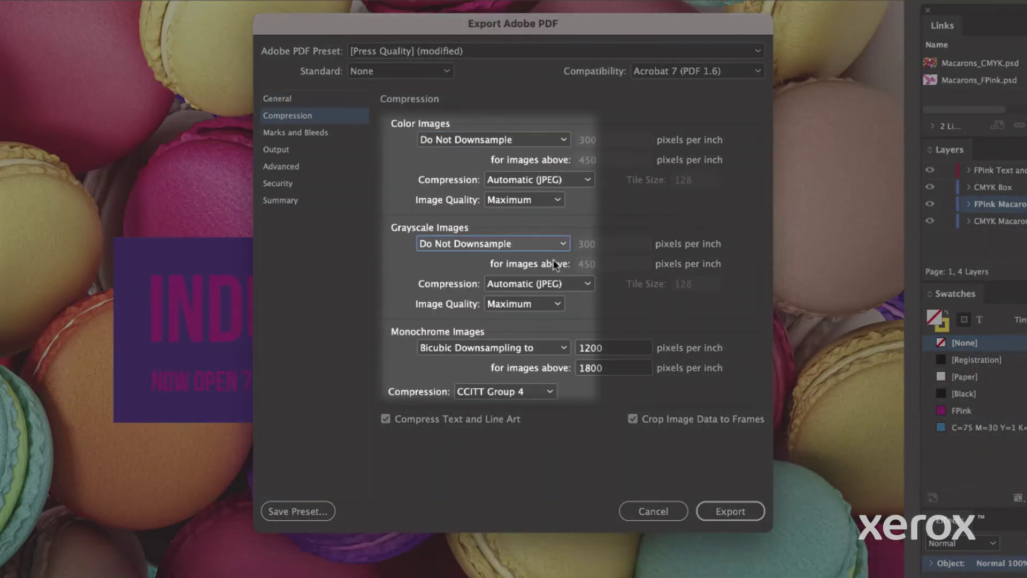
{"action": "left_click", "coordinate": [564, 347]}
{"action": "left_click", "coordinate": [559, 362]}
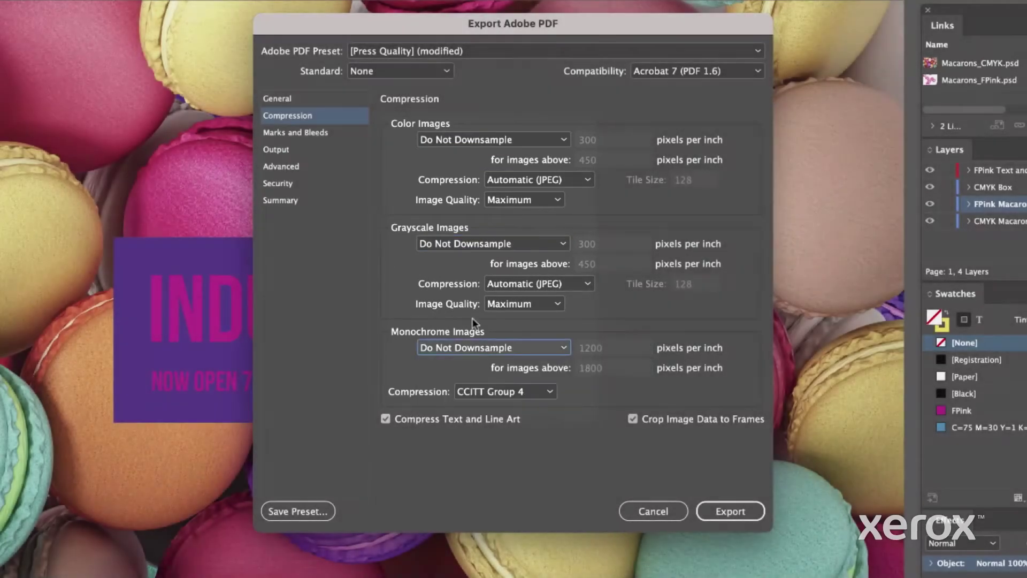
Choose No Color Conversion, include all RGB and tagged CMYK profiles, then export the PDF.
{"action": "left_click", "coordinate": [295, 149]}
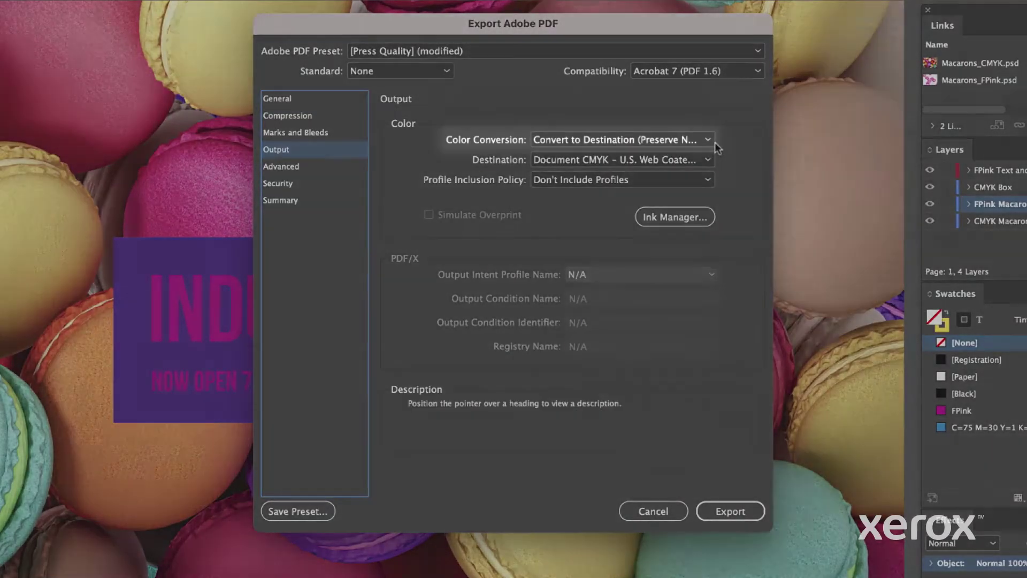
{"action": "left_click", "coordinate": [709, 140]}
{"action": "left_click", "coordinate": [700, 155]}
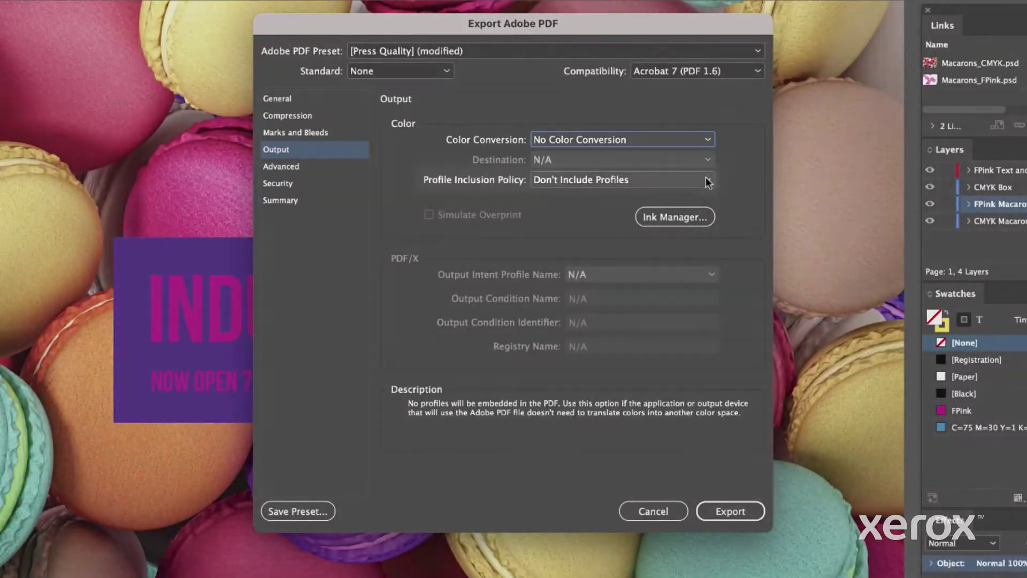
{"action": "left_click", "coordinate": [706, 179]}
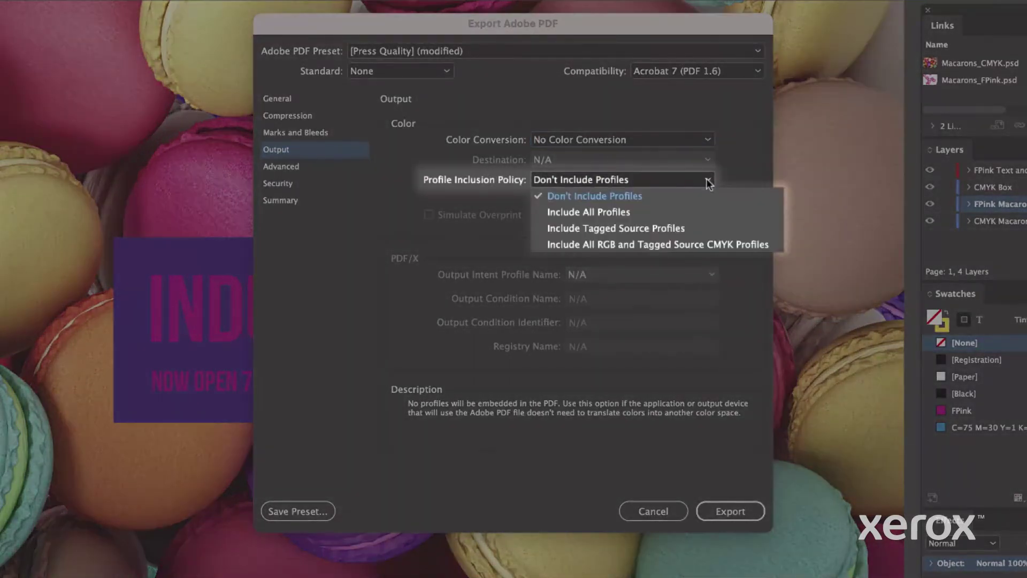
{"action": "left_click", "coordinate": [766, 245]}
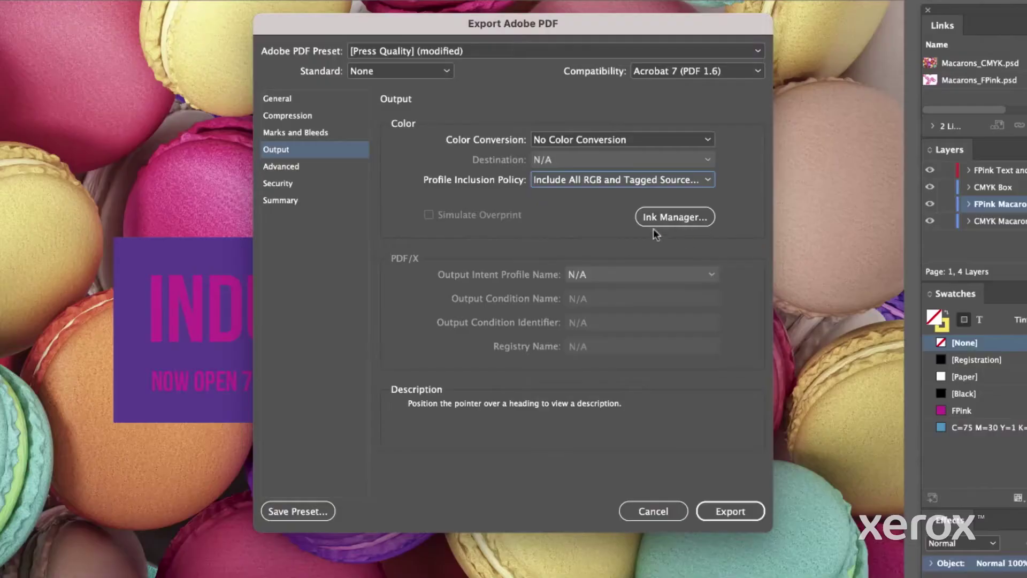
{"action": "left_click", "coordinate": [305, 166]}
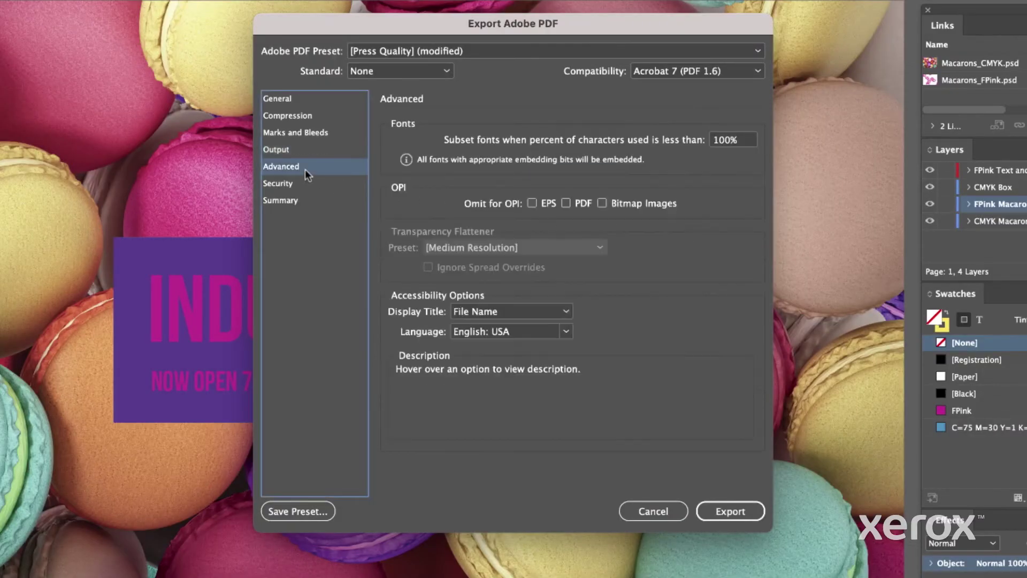
{"action": "left_click", "coordinate": [746, 141]}
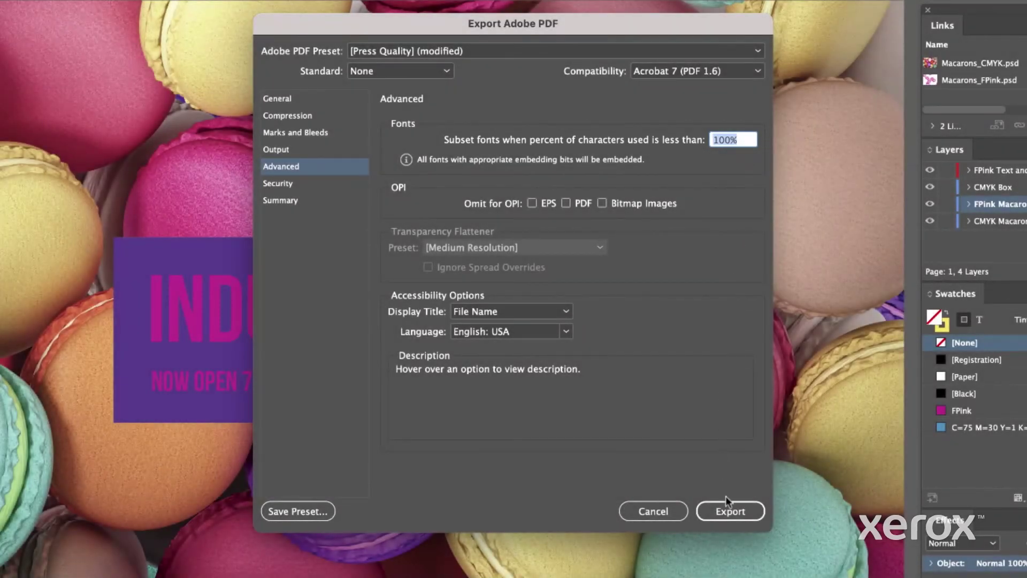
{"action": "left_click", "coordinate": [739, 509]}
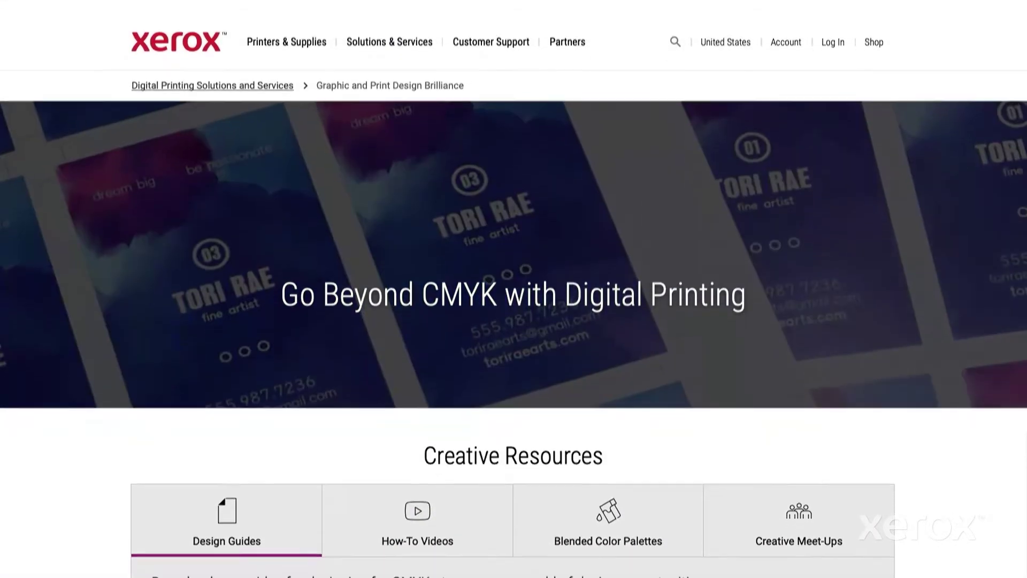
Scroll down the Xerox page toward the Creative Resources section.
{"action": "scroll", "coordinate": [345, 427], "scroll_direction": "down", "scroll_amount": 8}
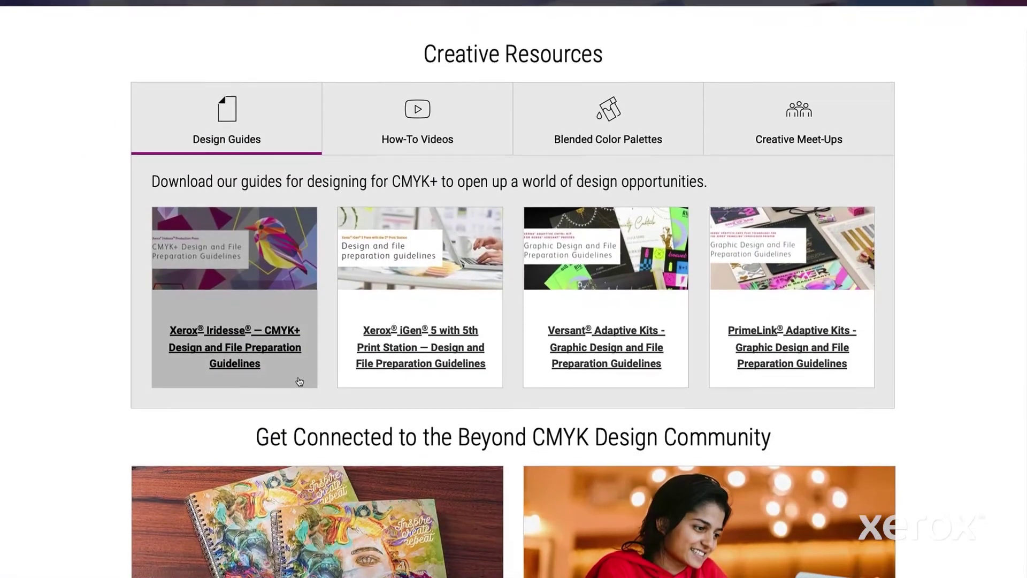